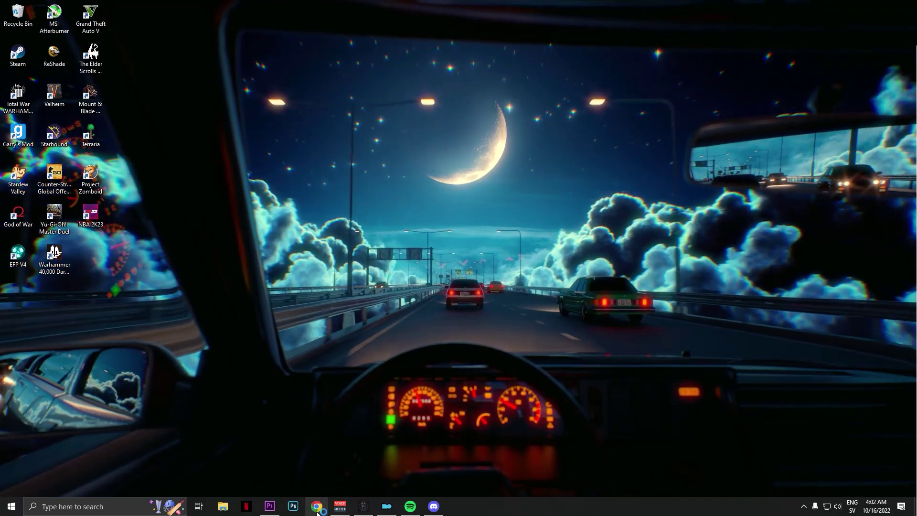
# Download the ReShade 5.4.2 installer from reshade.me in Chrome
pyautogui.click(318, 507)
pyautogui.write('reshade.me')
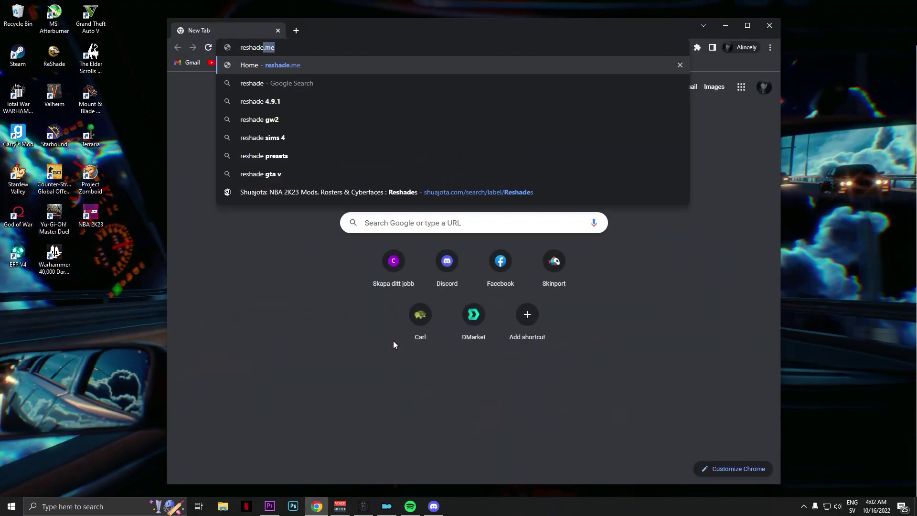
pyautogui.press('Return')
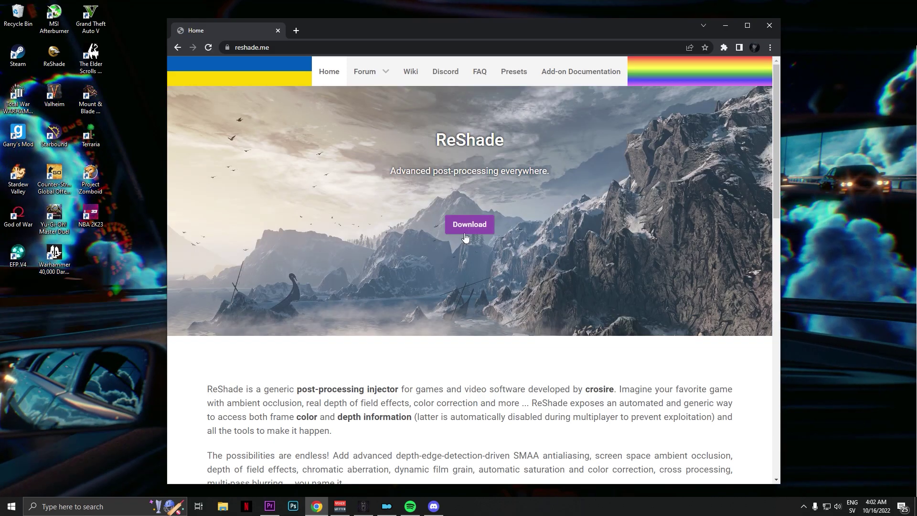
pyautogui.click(467, 224)
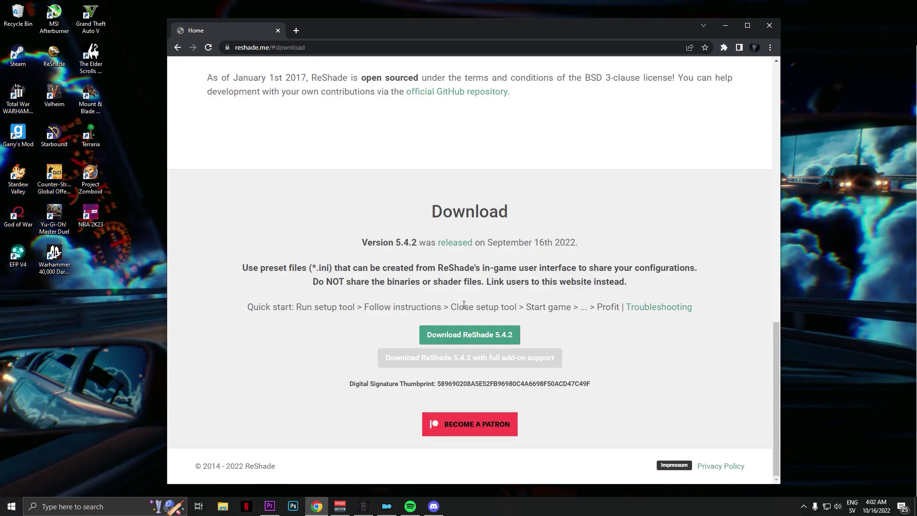
pyautogui.click(465, 339)
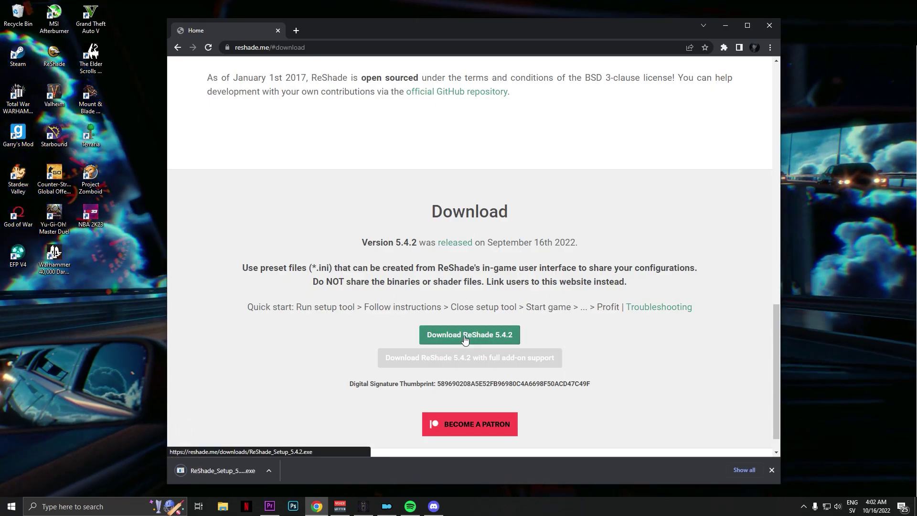
# Run ReShade Setup and pick B:\EFP V4\EFP\bin\AnomalyDX11AVX as the target game
pyautogui.click(237, 470)
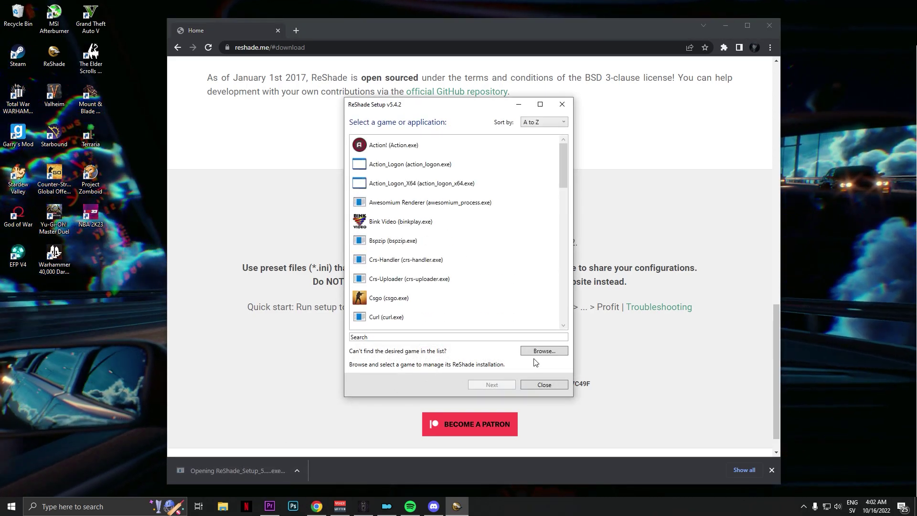
pyautogui.click(546, 350)
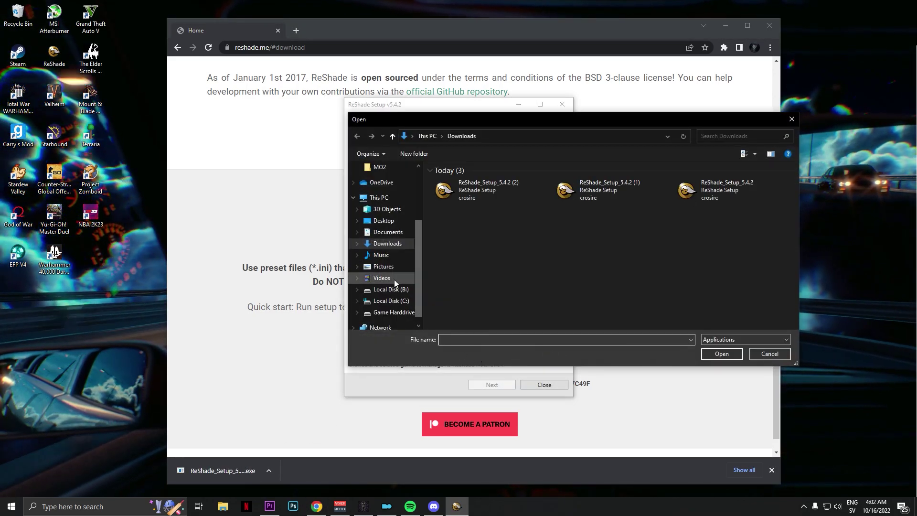
pyautogui.click(391, 289)
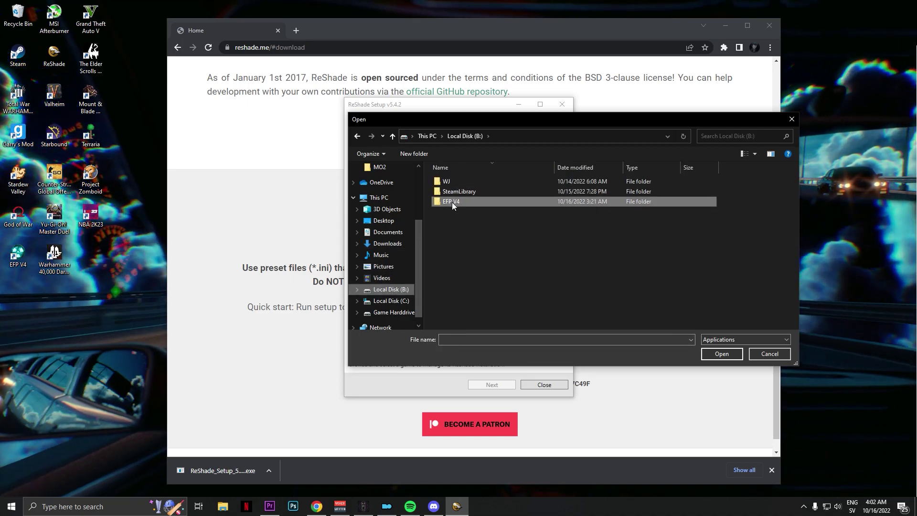
pyautogui.doubleClick(452, 202)
pyautogui.doubleClick(459, 181)
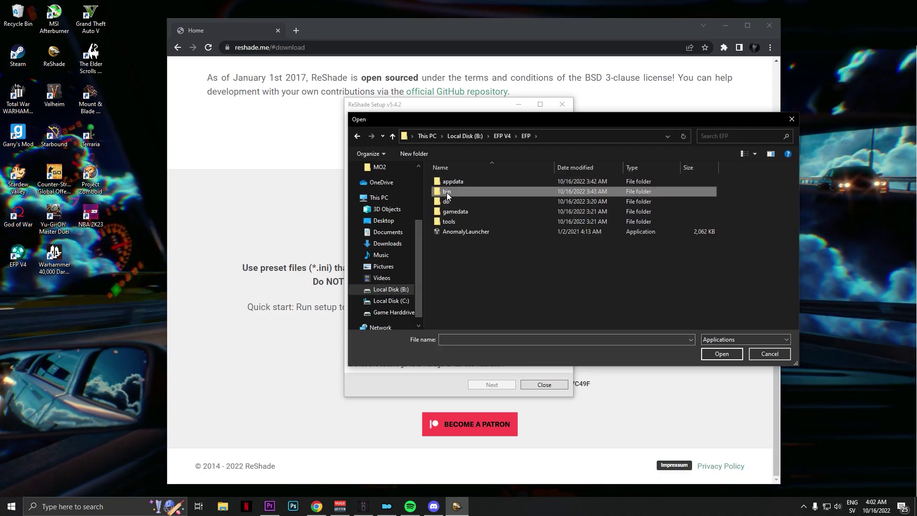
pyautogui.doubleClick(446, 193)
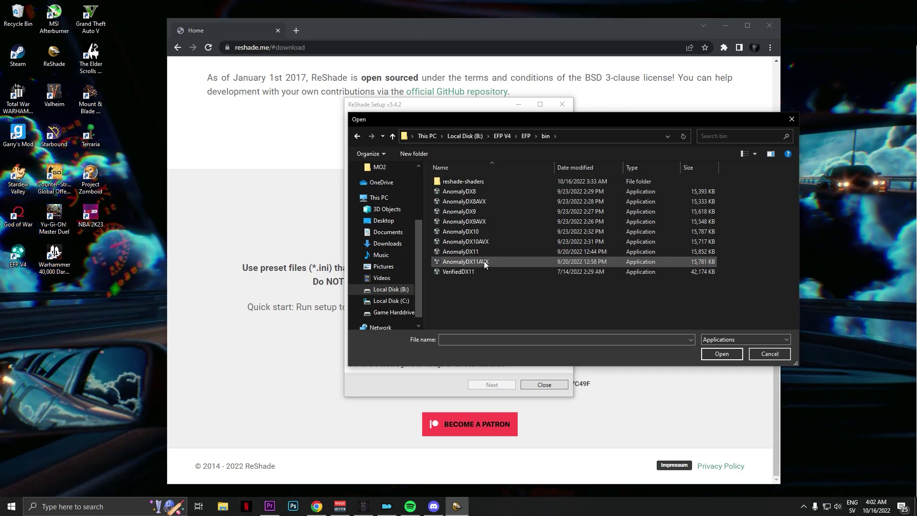
pyautogui.click(453, 262)
pyautogui.doubleClick(453, 261)
# Install ReShade for DirectX 10/11/12 with the chosen effect packages
pyautogui.click(495, 385)
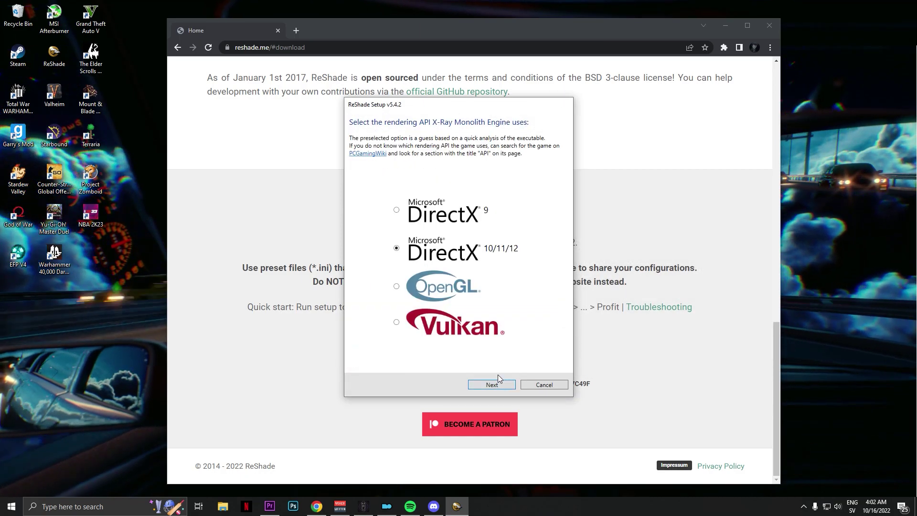
pyautogui.click(485, 385)
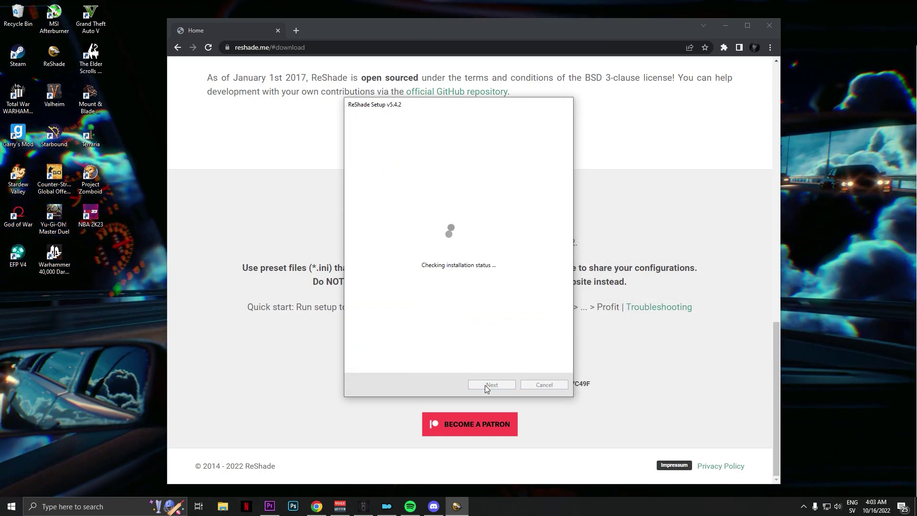
pyautogui.click(485, 385)
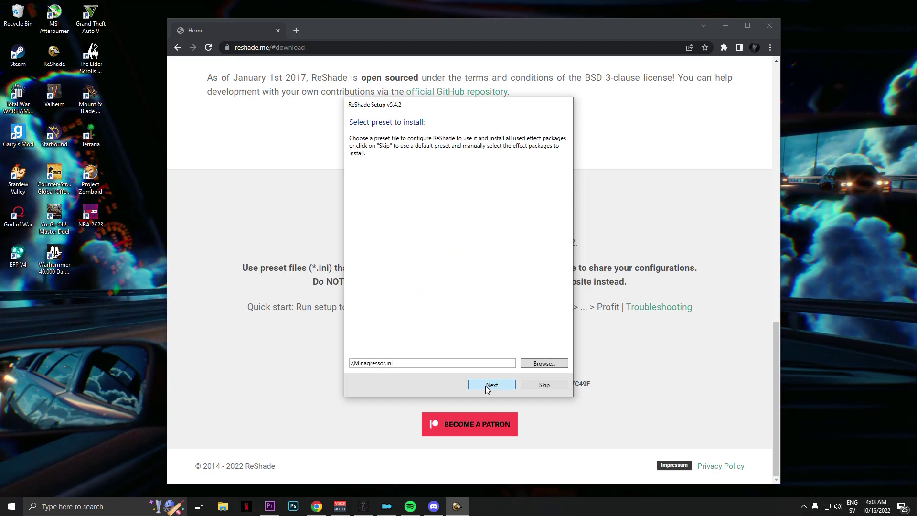
pyautogui.click(535, 385)
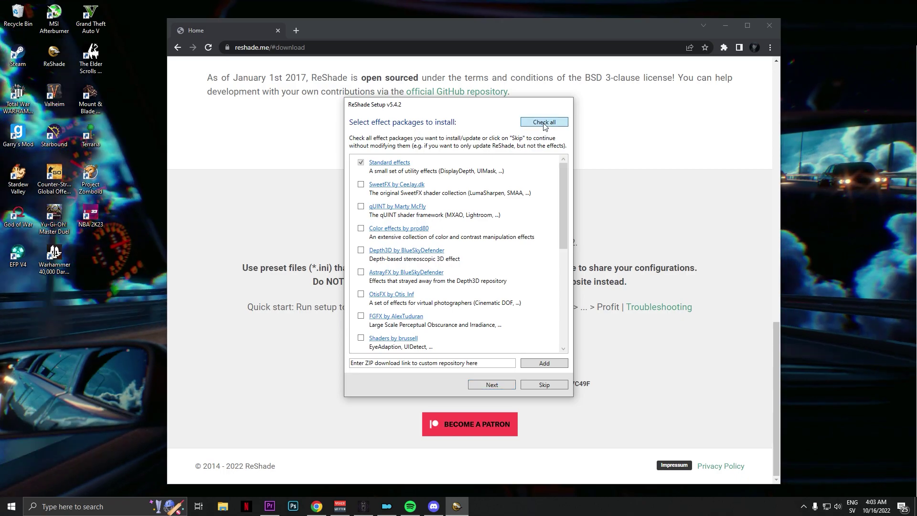
pyautogui.click(506, 387)
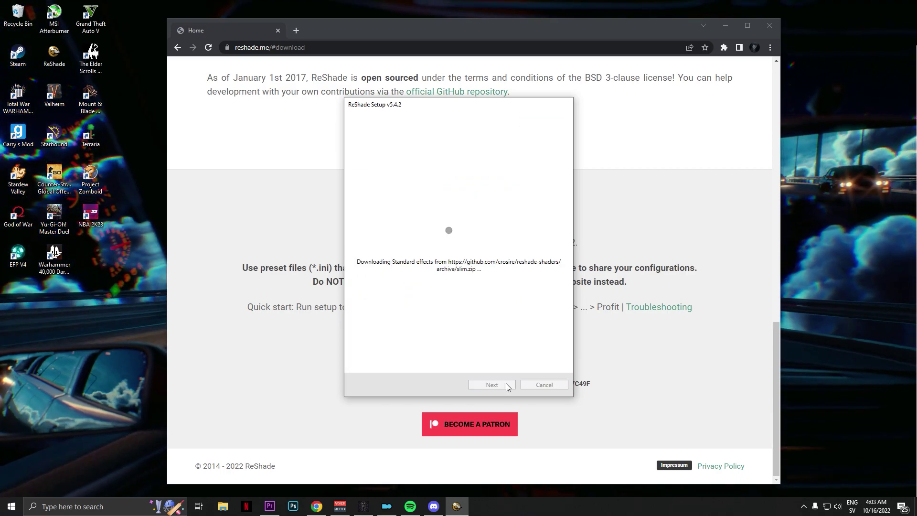
# Move the browser window aside and close the finished ReShade installer
pyautogui.click(740, 32)
pyautogui.click(775, 26)
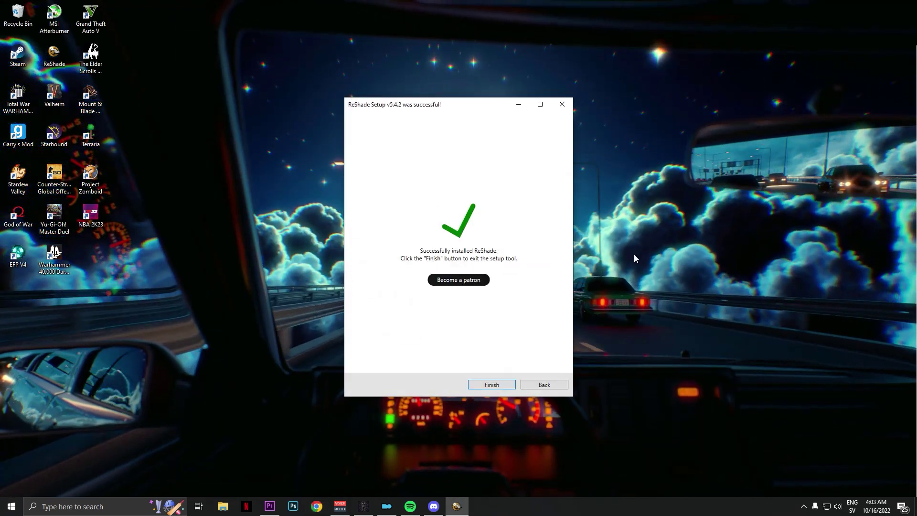
pyautogui.click(498, 384)
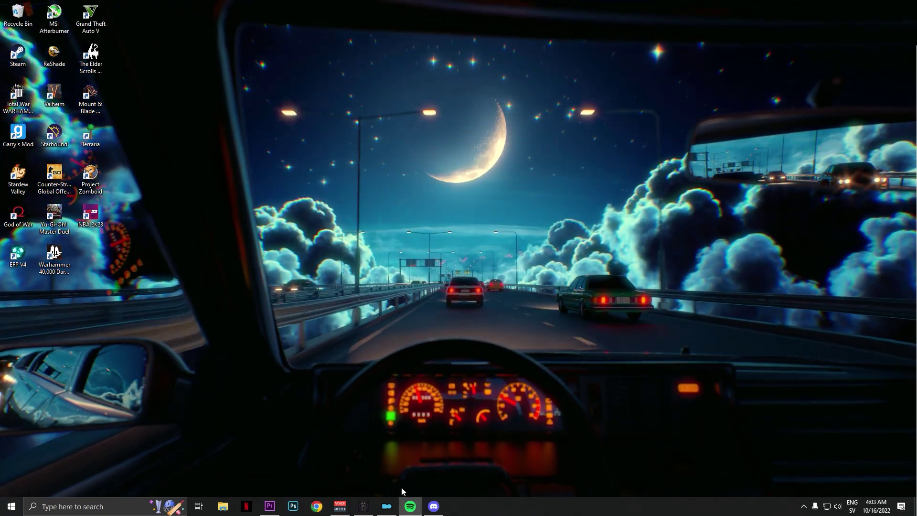
# Launch STALKER Anomaly through Mod Organizer 2's Anomaly Launcher
pyautogui.click(387, 507)
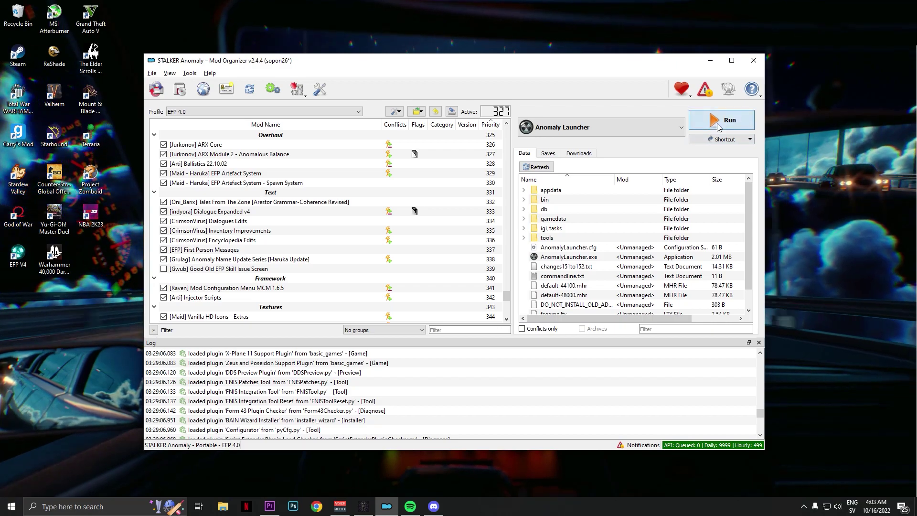
pyautogui.click(718, 126)
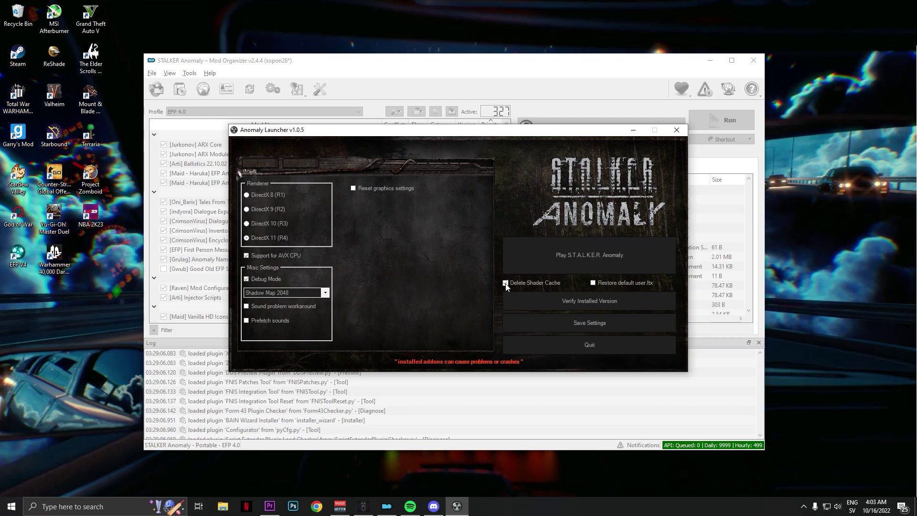
pyautogui.click(538, 255)
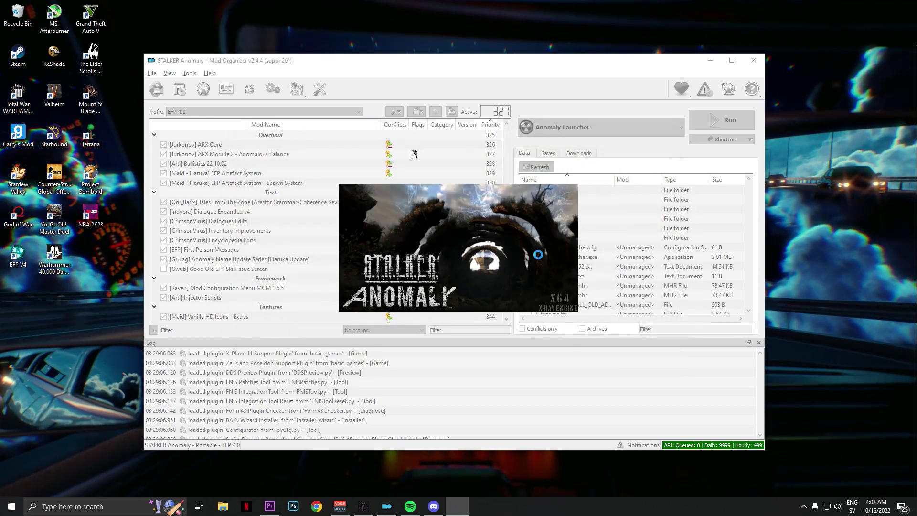
# Open the ReShade overlay with Home and load the Minagressor.ini preset
pyautogui.press('Home')
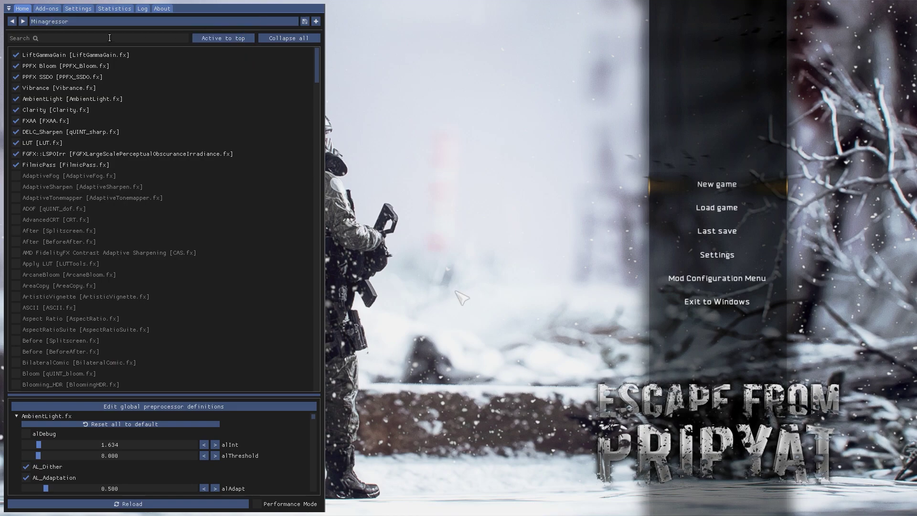
pyautogui.click(67, 24)
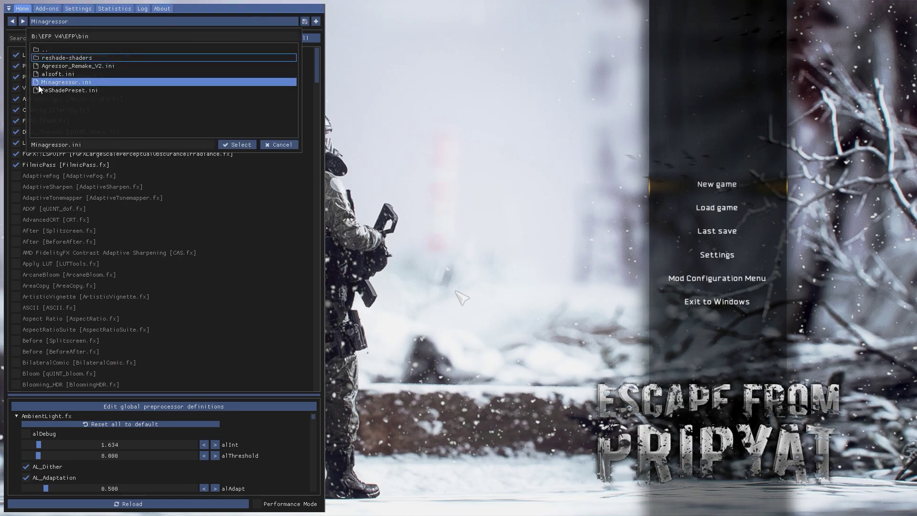
pyautogui.click(55, 82)
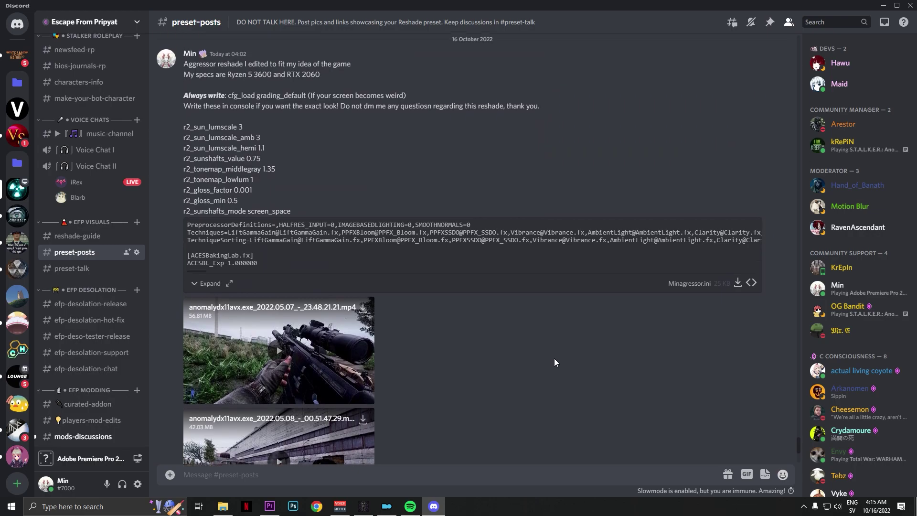
pyautogui.scroll(1, 554, 358)
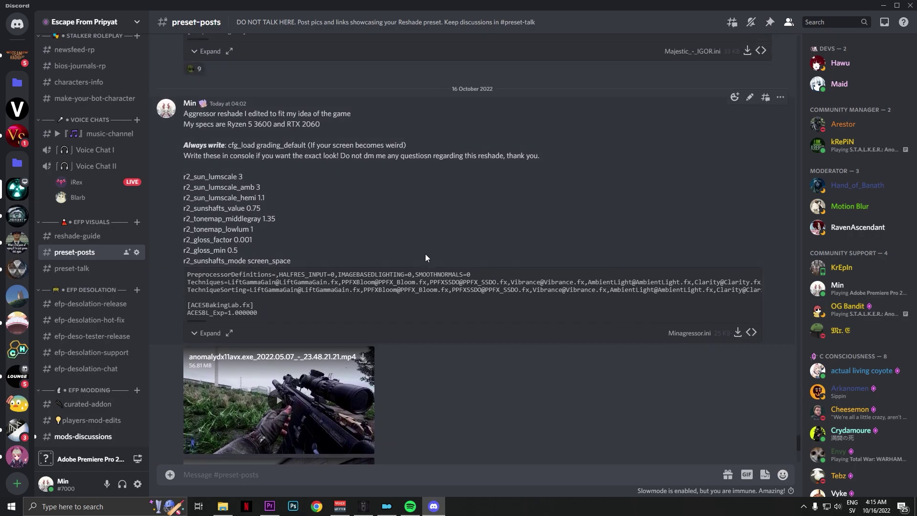
pyautogui.scroll(1, 424, 256)
pyautogui.scroll(3, 429, 277)
pyautogui.scroll(2, 707, 287)
pyautogui.scroll(5, 709, 288)
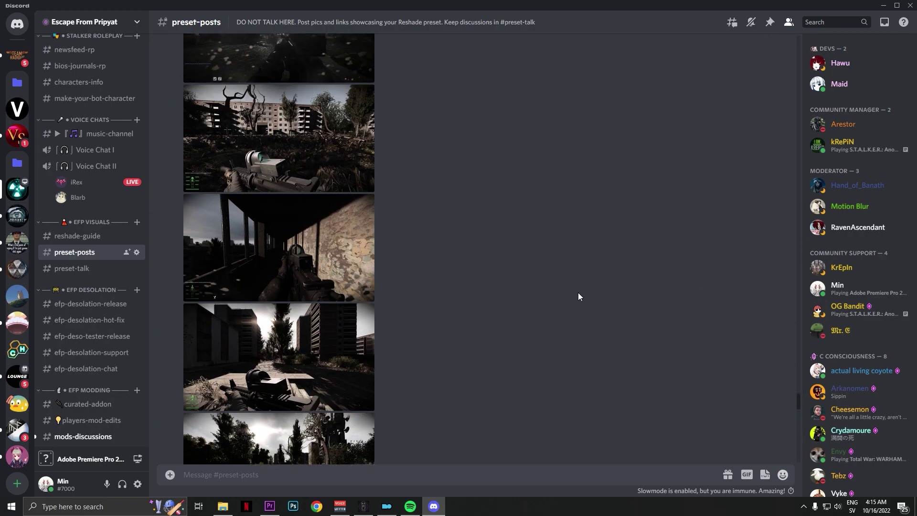
pyautogui.scroll(5, 558, 296)
pyautogui.scroll(5, 558, 296)
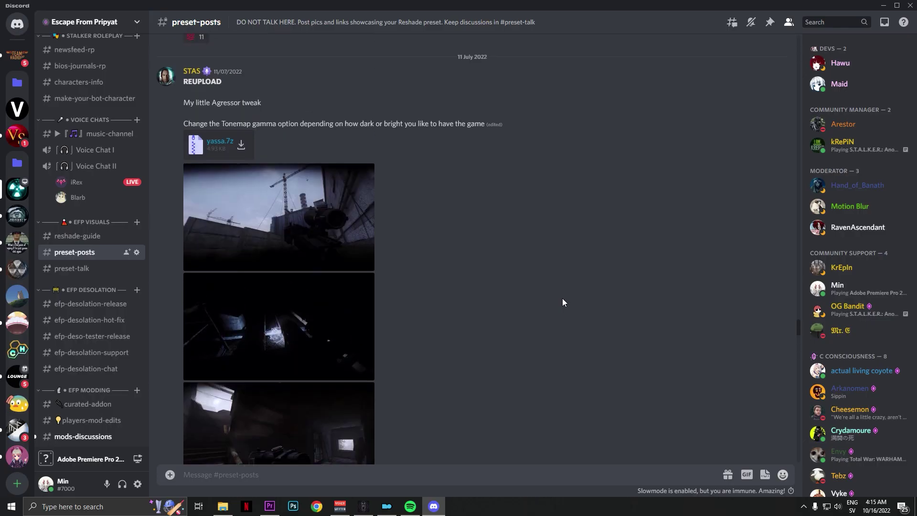
pyautogui.scroll(3, 562, 299)
pyautogui.scroll(3, 554, 301)
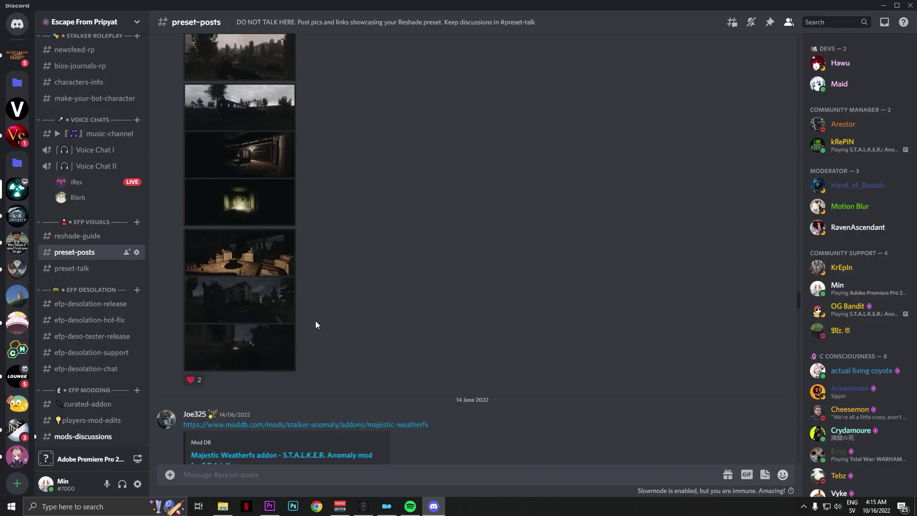
pyautogui.scroll(3, 316, 324)
pyautogui.scroll(3, 320, 321)
pyautogui.scroll(3, 322, 321)
pyautogui.scroll(3, 301, 321)
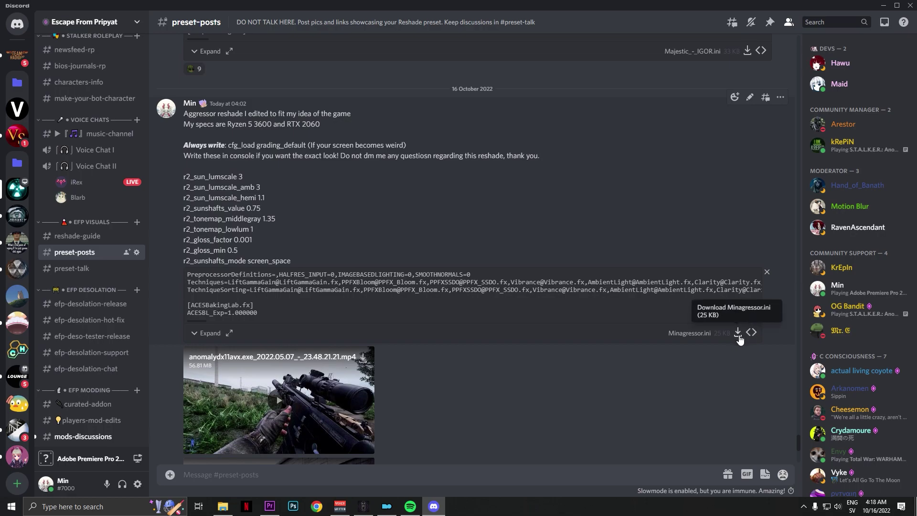
# Download the Minagressor.ini attachment from the Discord preset post
pyautogui.click(737, 333)
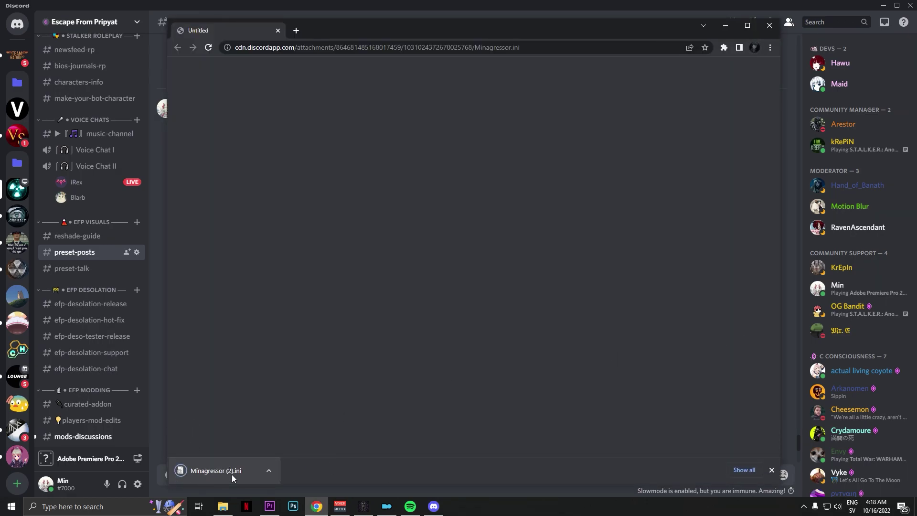
# Copy the downloaded Minagressor (2).ini into B:\EFP V4\EFP\bin using File Explorer
pyautogui.click(223, 506)
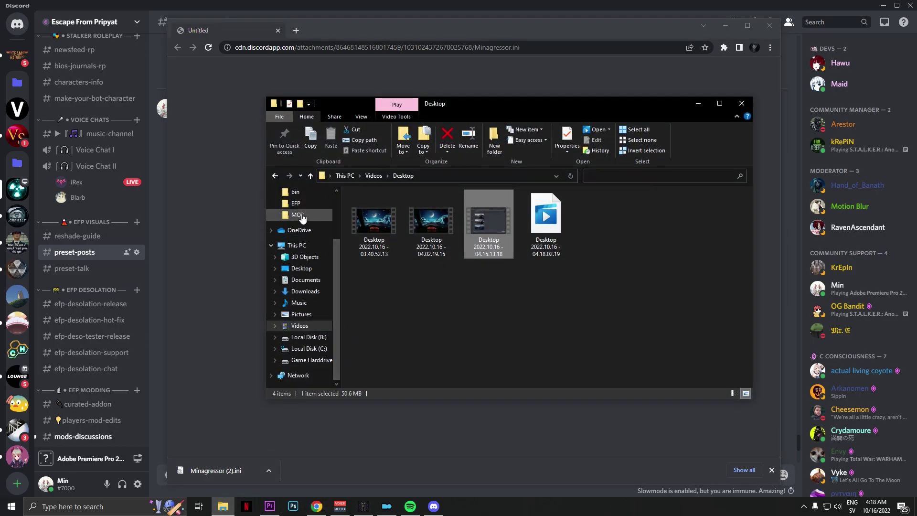
pyautogui.click(300, 216)
pyautogui.click(301, 195)
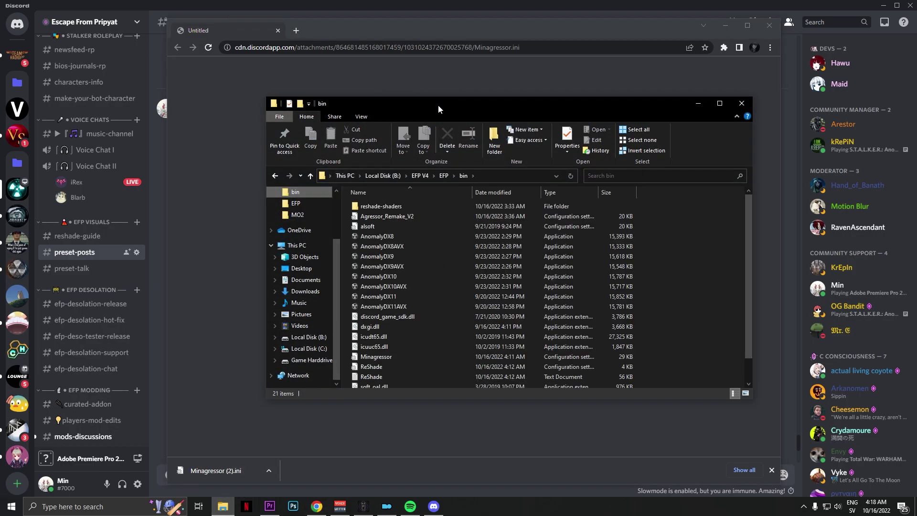
pyautogui.moveTo(438, 105); pyautogui.dragTo(624, 97)
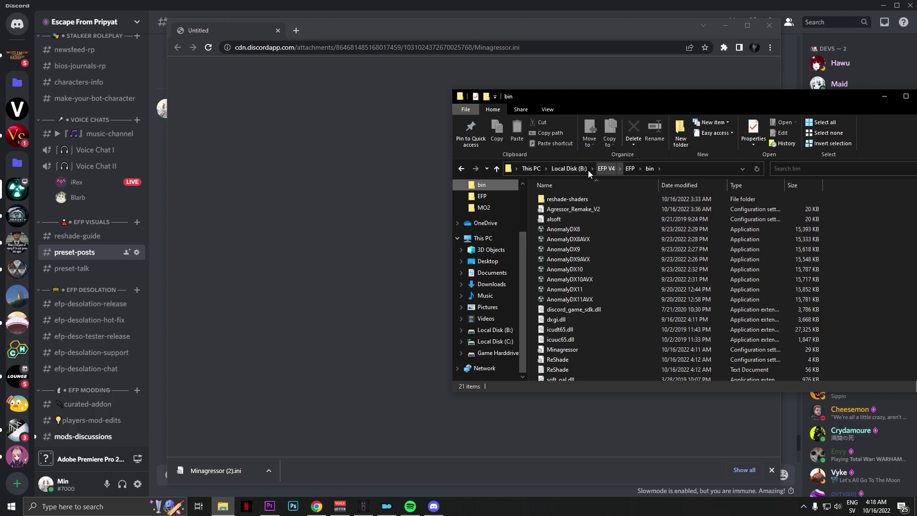
pyautogui.click(563, 167)
pyautogui.doubleClick(557, 186)
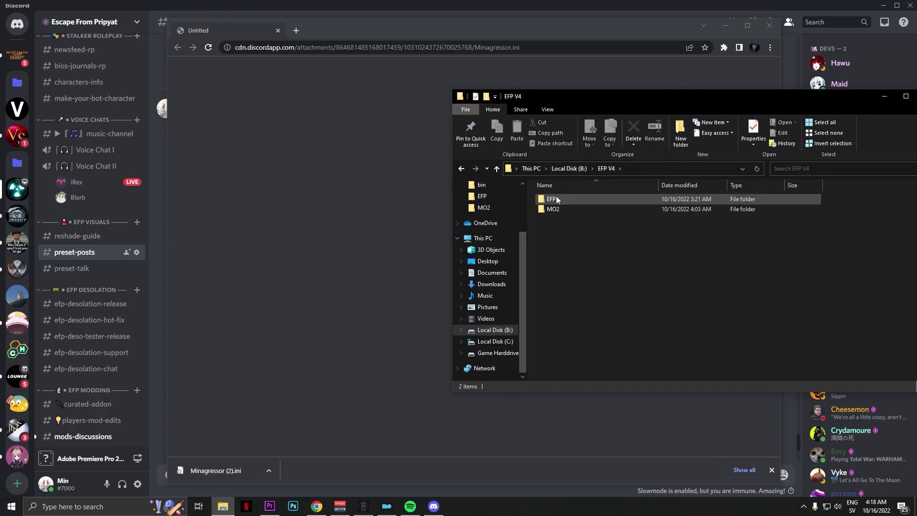
pyautogui.doubleClick(554, 201)
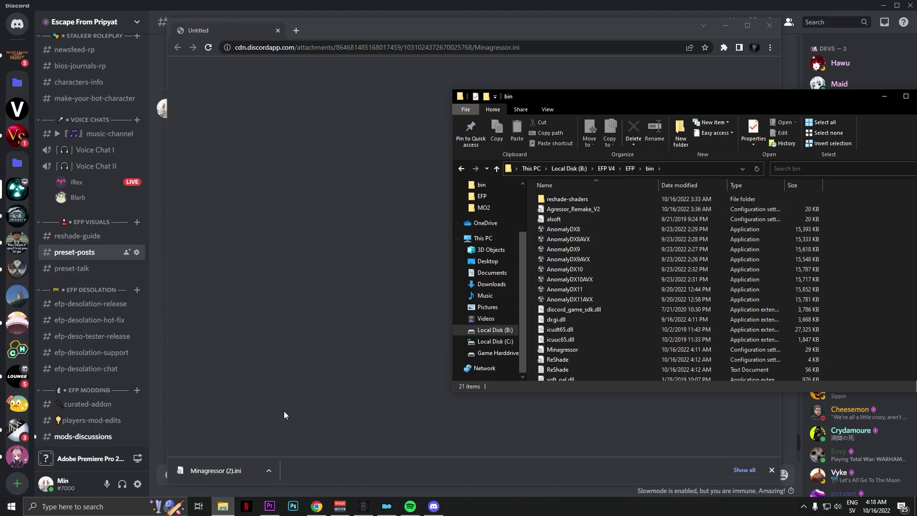
pyautogui.moveTo(222, 473); pyautogui.dragTo(326, 438)
pyautogui.moveTo(820, 299); pyautogui.dragTo(803, 272)
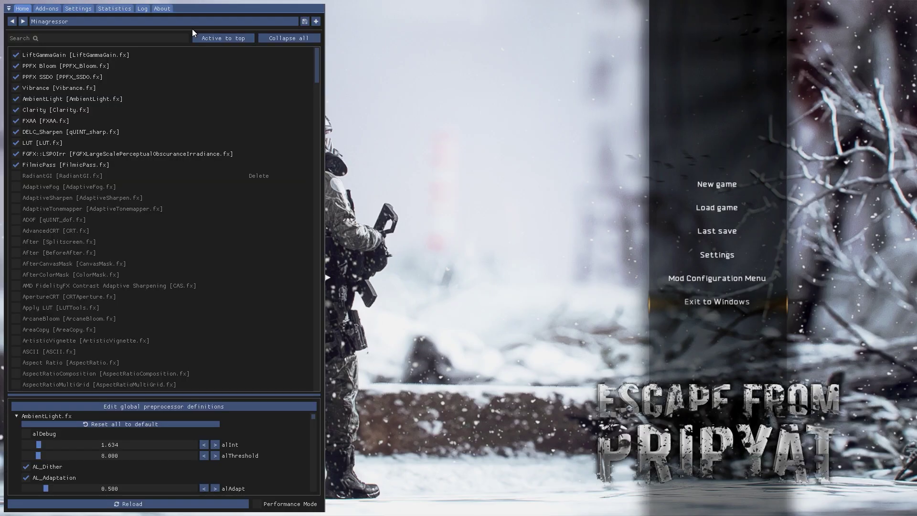
# Open ReShade's preset file list and browse to the parent folder for Minagressor.ini
pyautogui.click(118, 24)
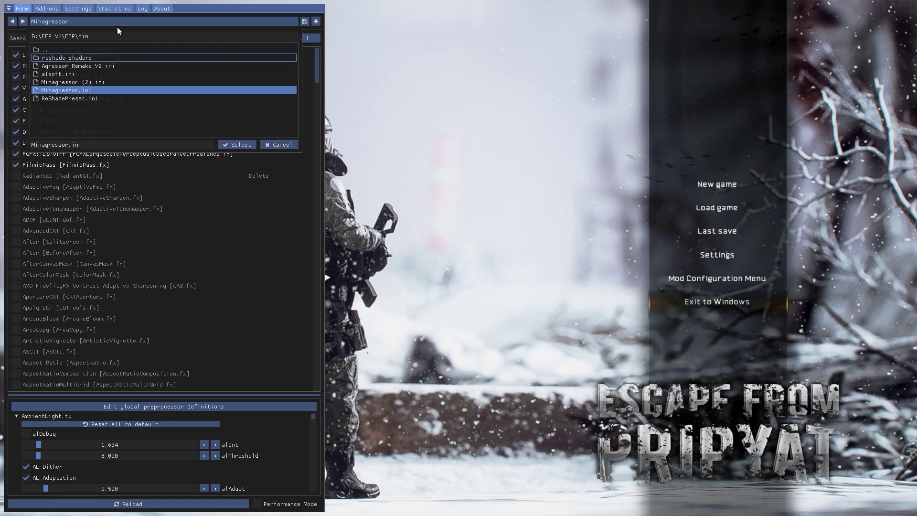
pyautogui.click(63, 52)
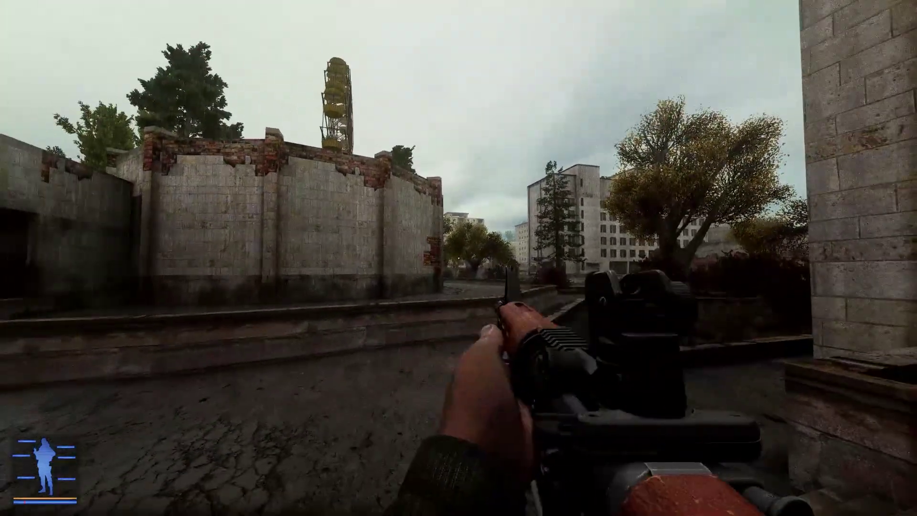
# Run the pasted r2_ console command from the preset post in the console
pyautogui.press('`')
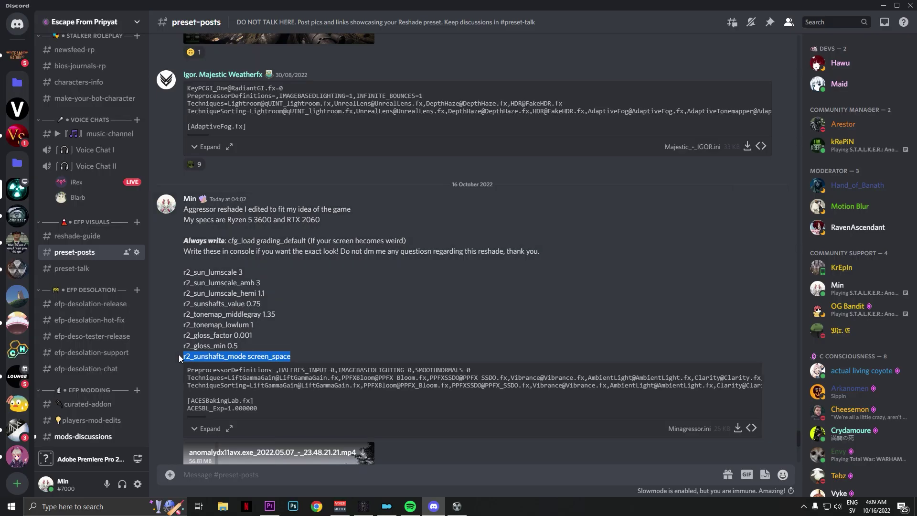
pyautogui.press('Return')
pyautogui.press('`')
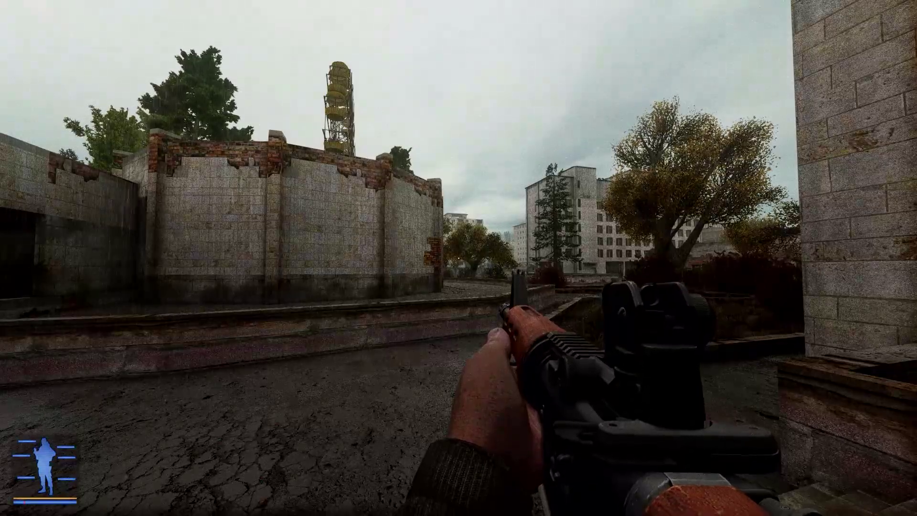
# Walk through Pripyat, reload and inspect the rifle, then fire at a wall
pyautogui.press('w')
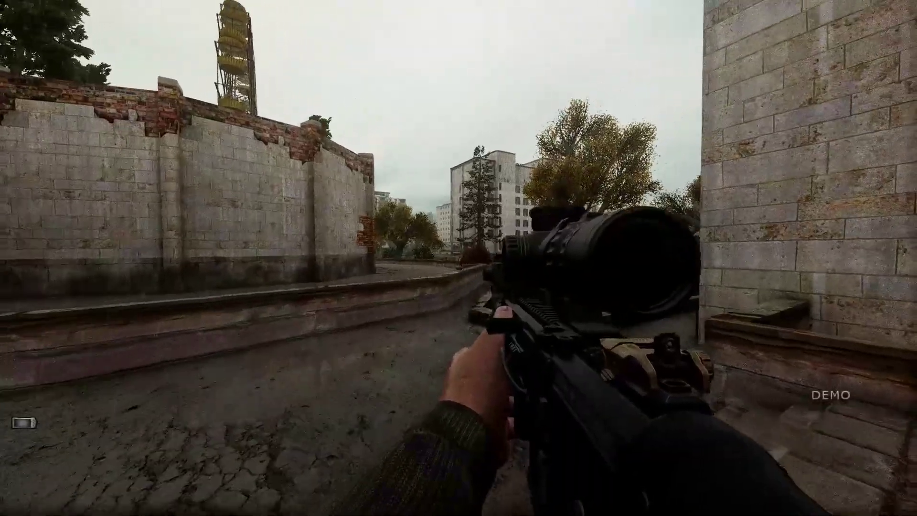
pyautogui.press('r')
pyautogui.press('w')
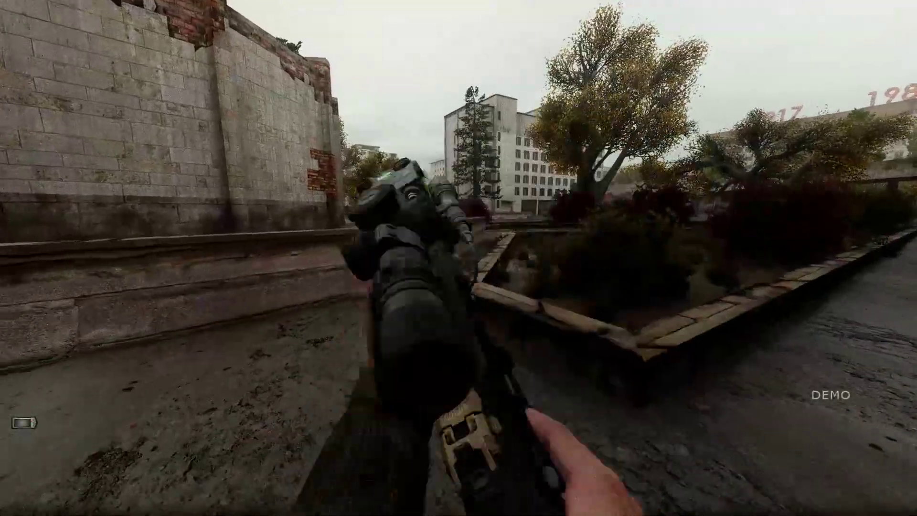
pyautogui.press('w')
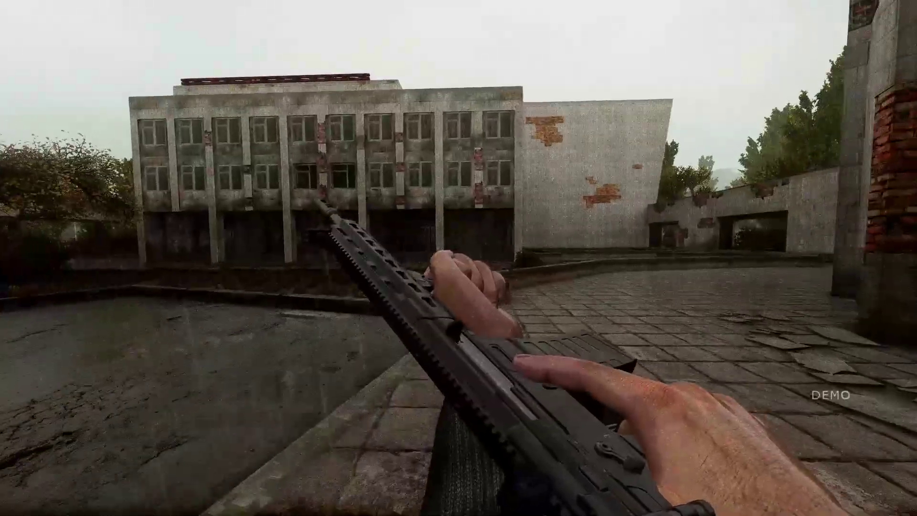
pyautogui.press('f')
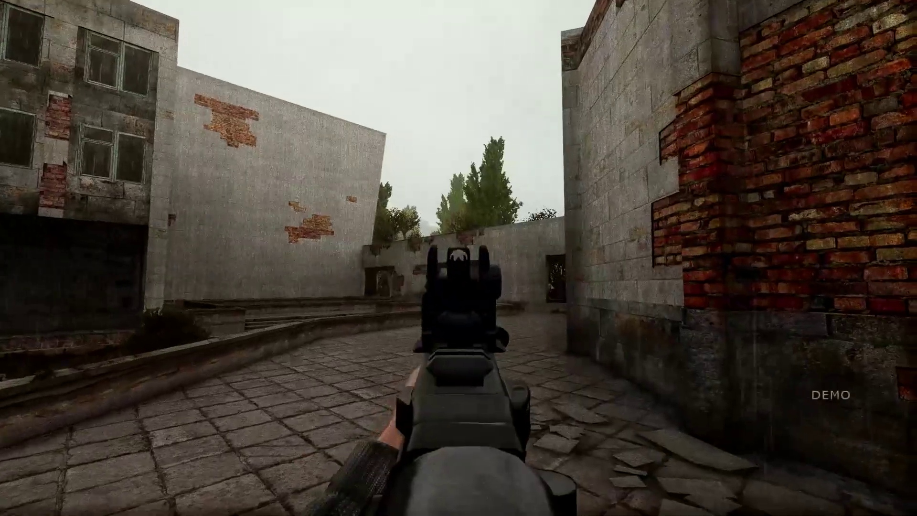
pyautogui.press('f')
pyautogui.press('w')
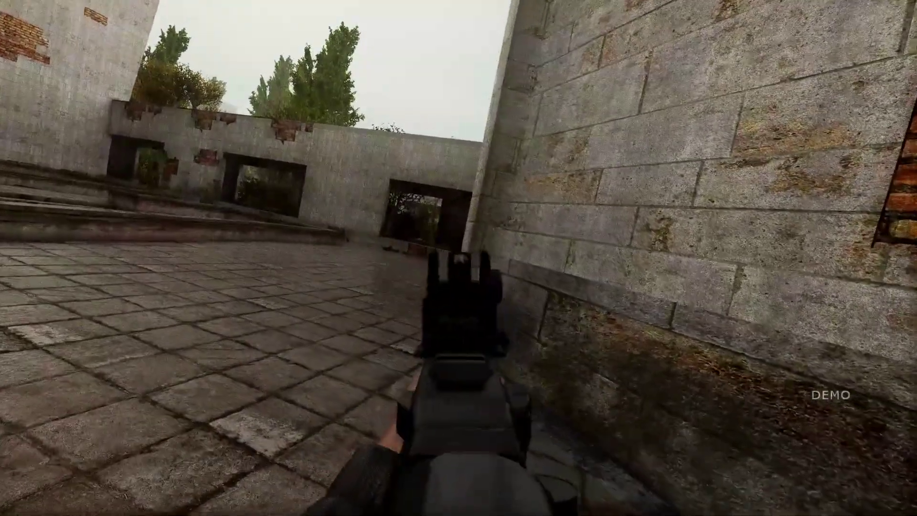
pyautogui.click(458, 258)
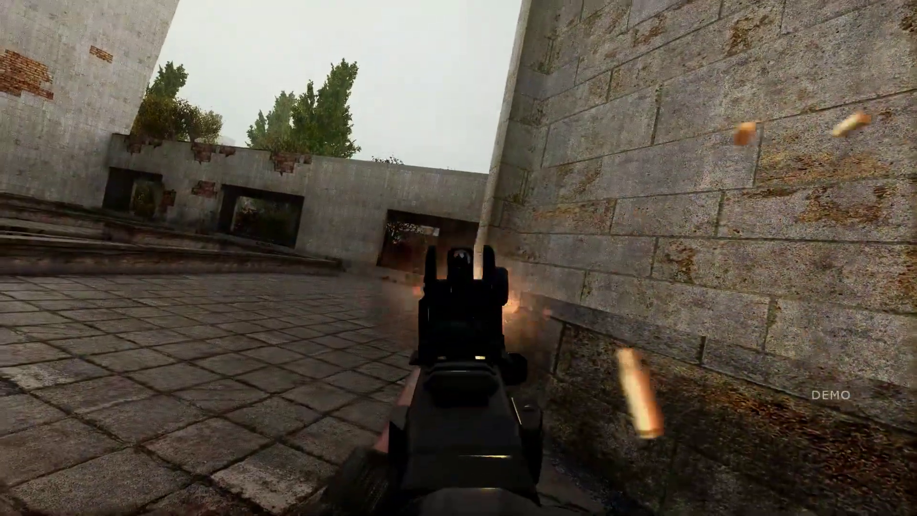
pyautogui.scroll(-5, 641, 189)
pyautogui.scroll(-5, 641, 190)
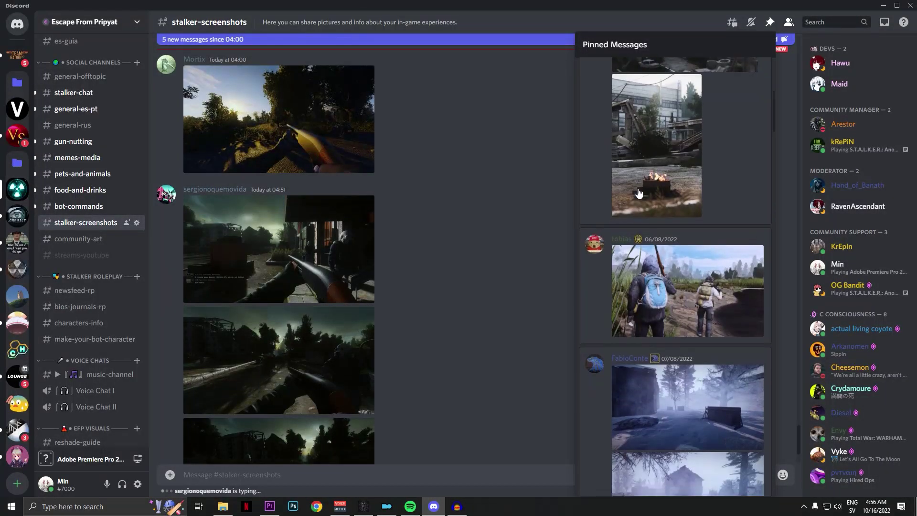
pyautogui.scroll(-5, 639, 192)
pyautogui.scroll(-5, 638, 193)
pyautogui.scroll(-5, 639, 193)
pyautogui.scroll(-5, 638, 194)
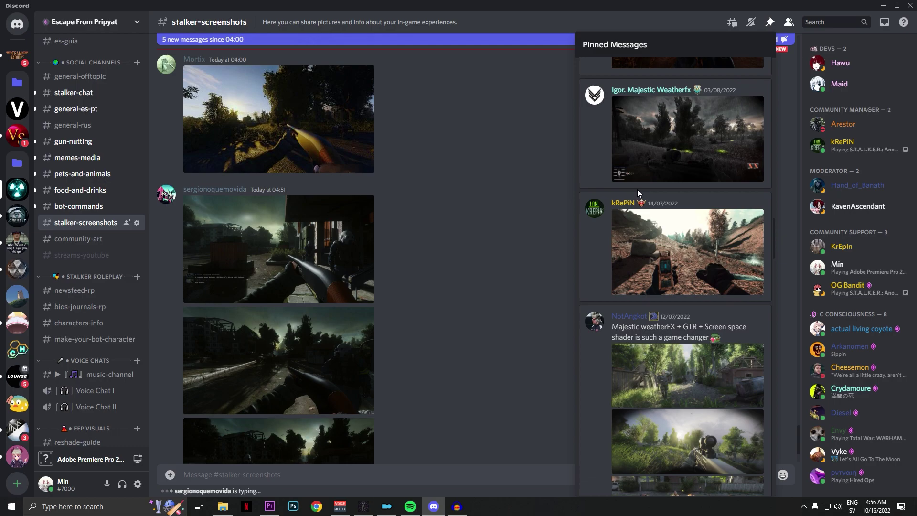
pyautogui.scroll(-5, 638, 193)
pyautogui.scroll(-5, 638, 193)
pyautogui.scroll(-5, 639, 194)
pyautogui.scroll(-5, 639, 193)
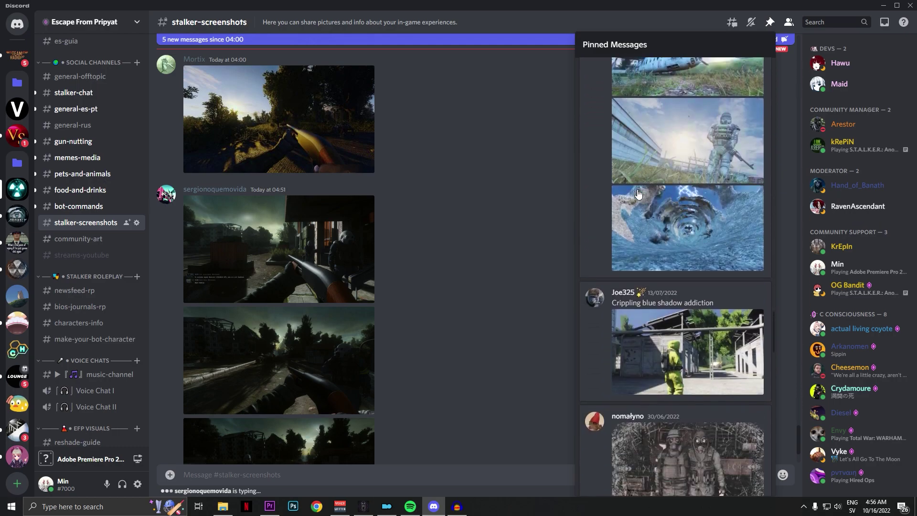
pyautogui.scroll(-5, 638, 193)
pyautogui.scroll(-5, 638, 194)
pyautogui.scroll(-5, 638, 194)
pyautogui.scroll(-5, 638, 194)
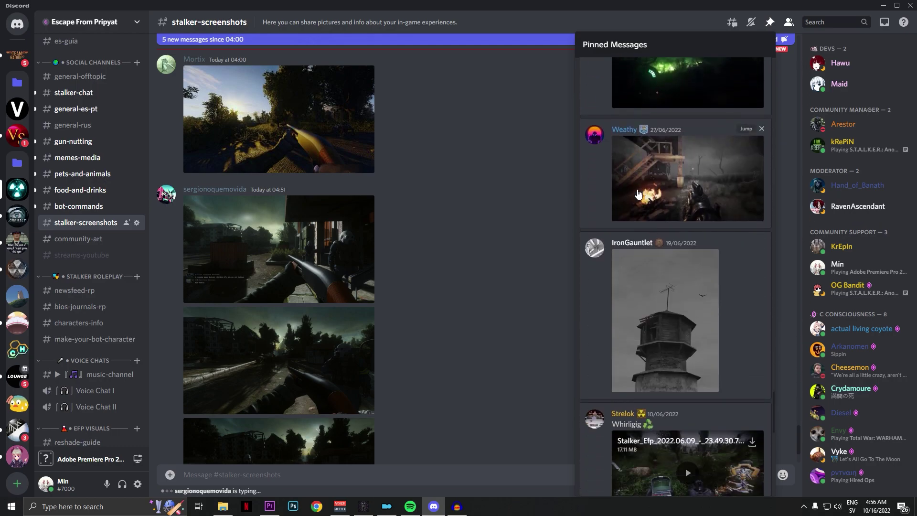